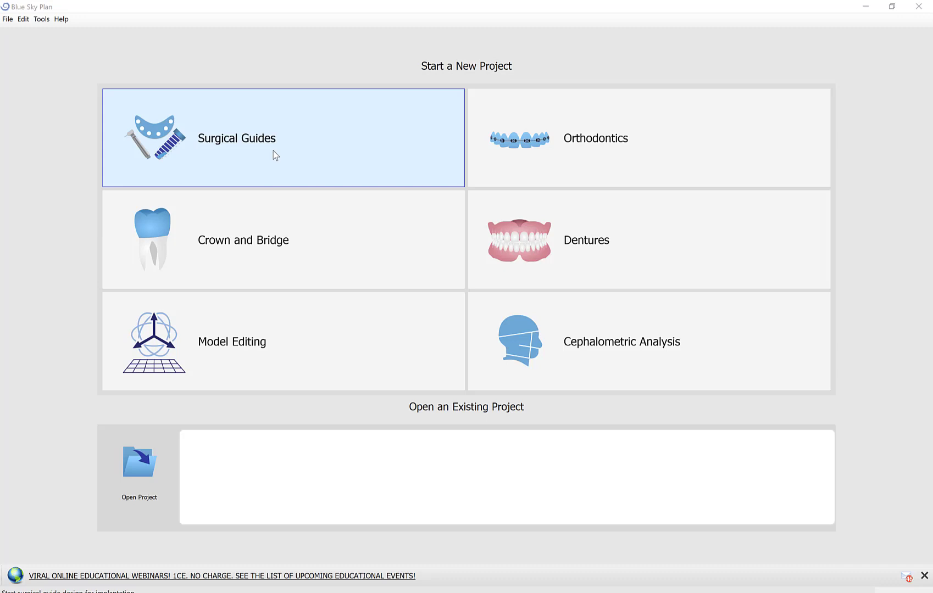
# Start a surgical guide project by importing the case 1 dicom.zip CT scan and accepting its series
pyautogui.click(273, 151)
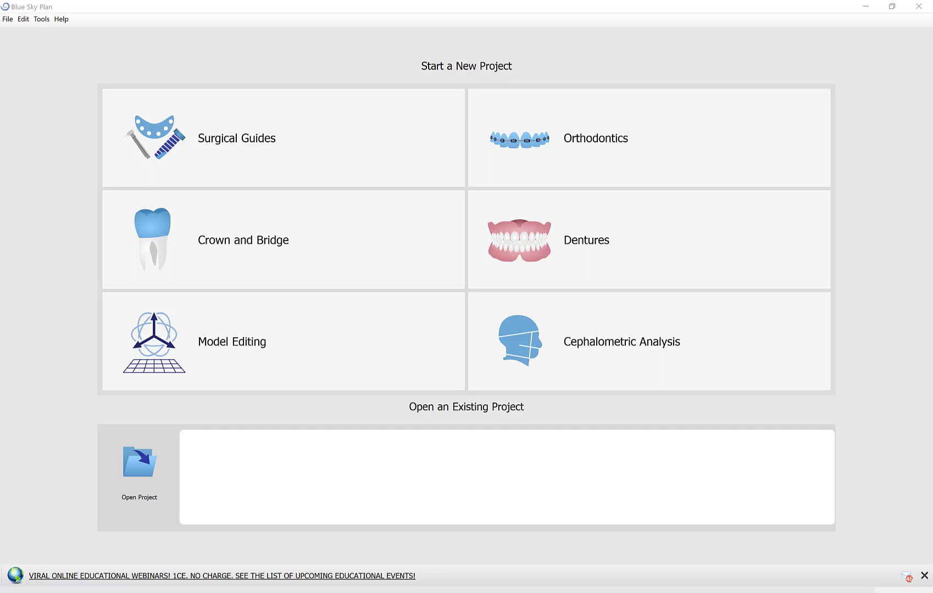
pyautogui.click(273, 151)
pyautogui.click(353, 163)
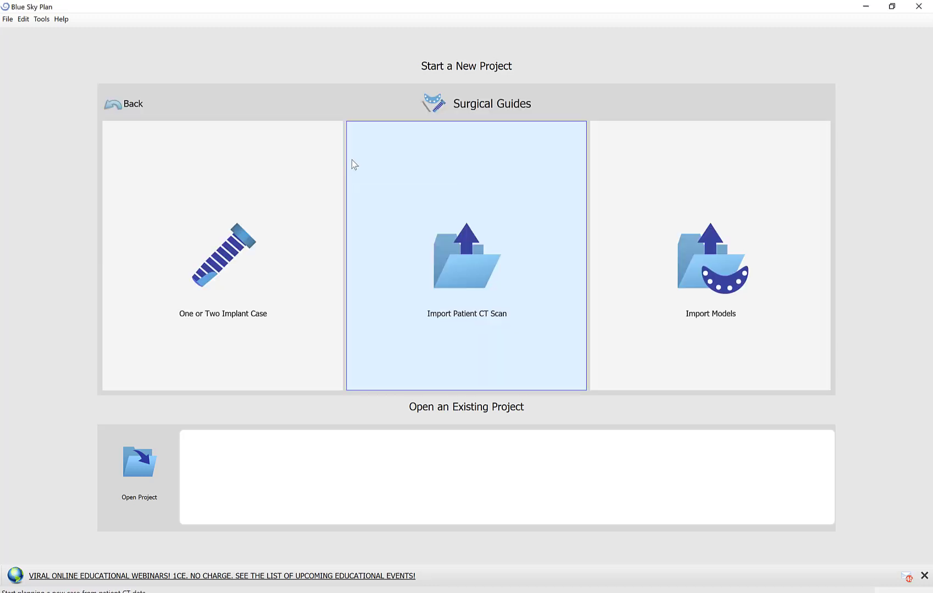
pyautogui.click(454, 268)
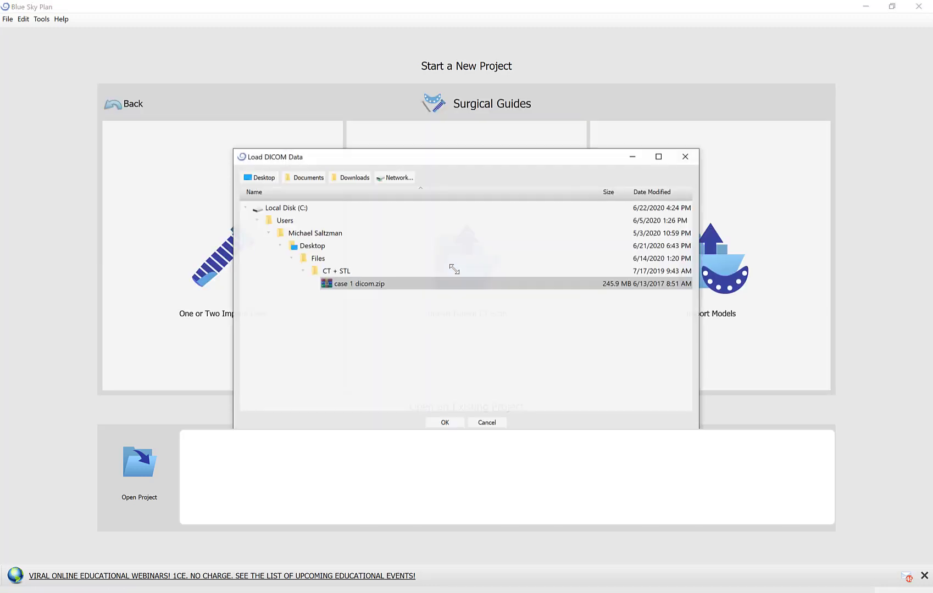
pyautogui.click(435, 419)
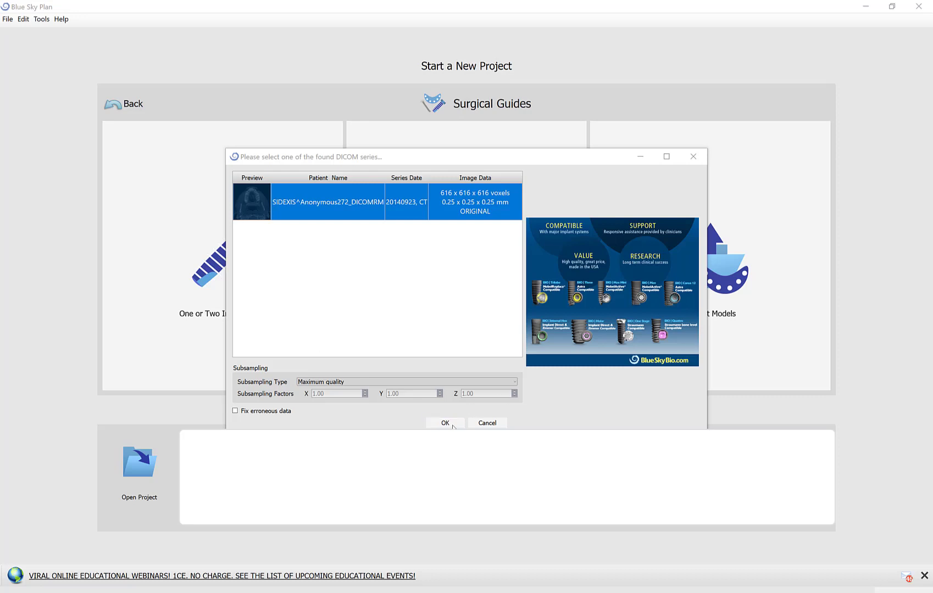
pyautogui.click(445, 423)
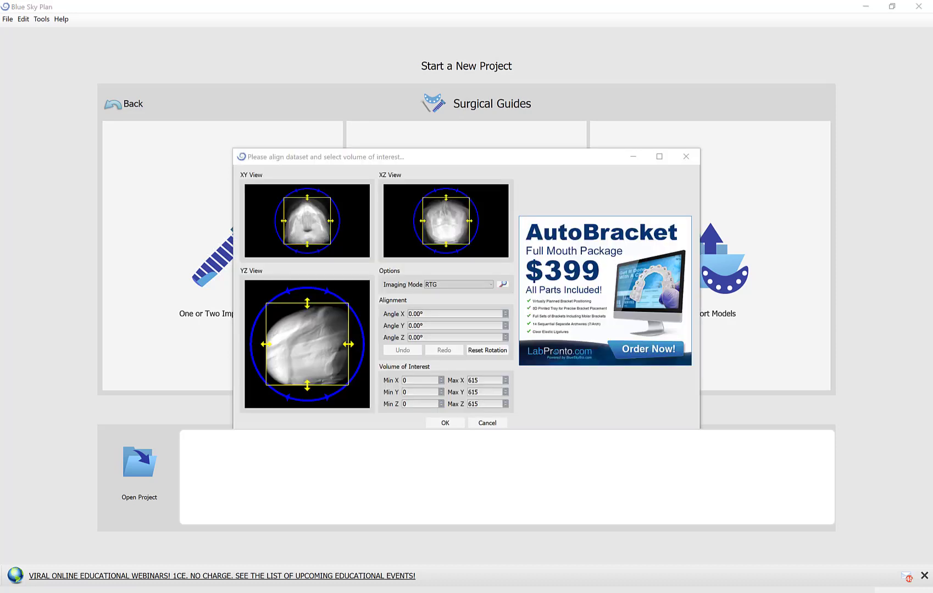
# Crop the CT volume to Max Y 434 and Max Z 268, then confirm the alignment
pyautogui.moveTo(266, 371)
pyautogui.mouseDown()
pyautogui.moveTo(299, 372)
pyautogui.moveTo(291, 371)
pyautogui.mouseUp()
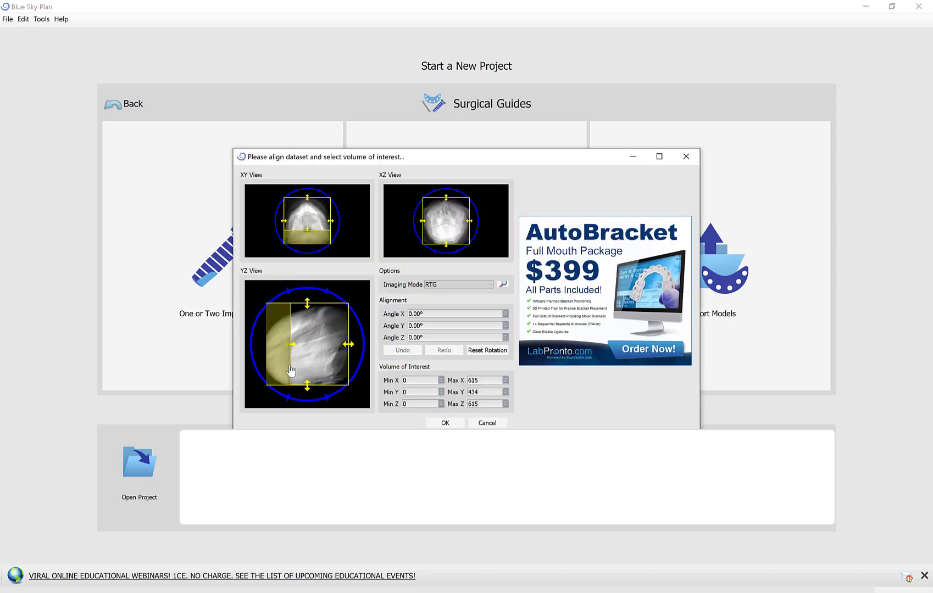
pyautogui.moveTo(328, 303); pyautogui.dragTo(330, 354)
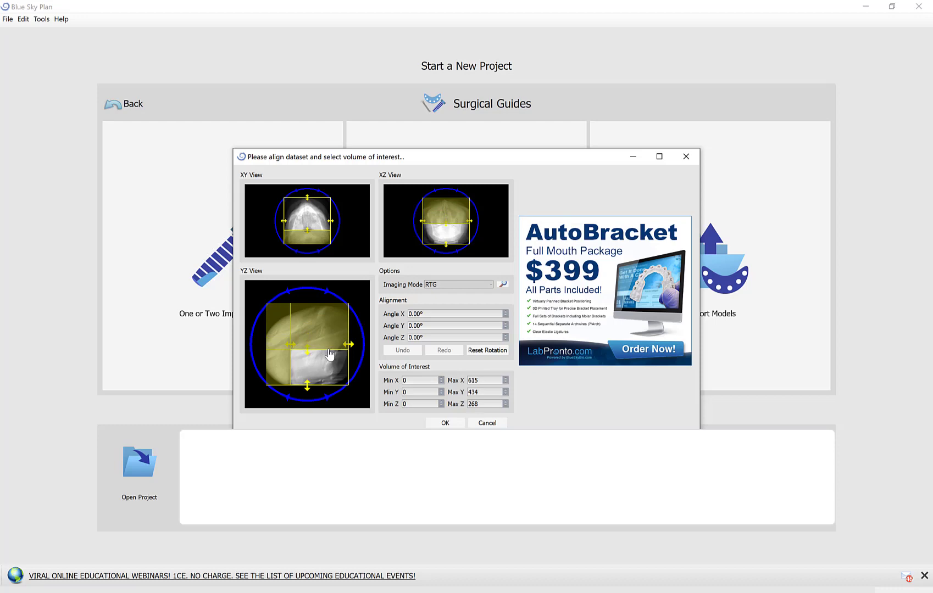
pyautogui.click(432, 421)
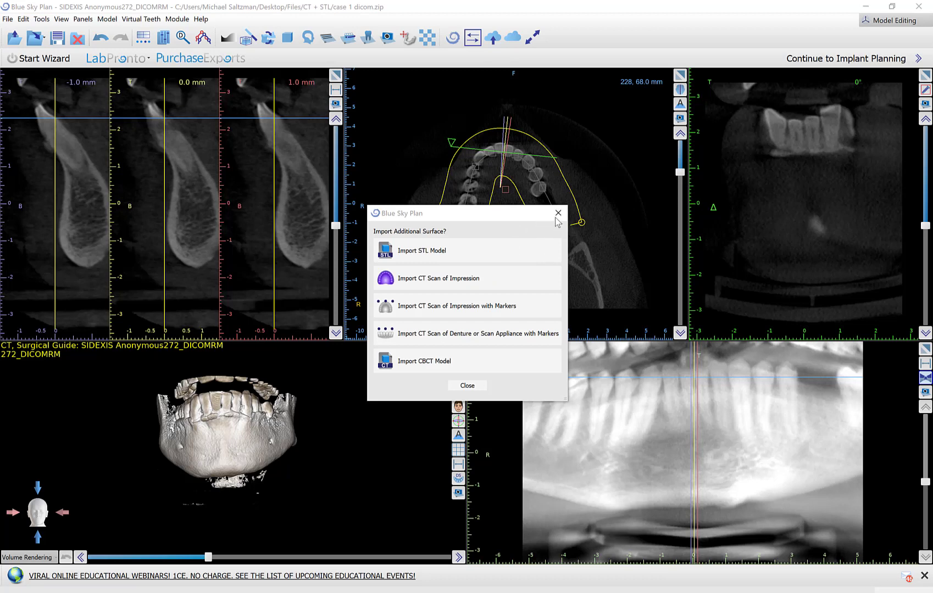
# Skip the additional surface, enter implant planning, and check the Implant List's drill kits without choosing one
pyautogui.click(558, 213)
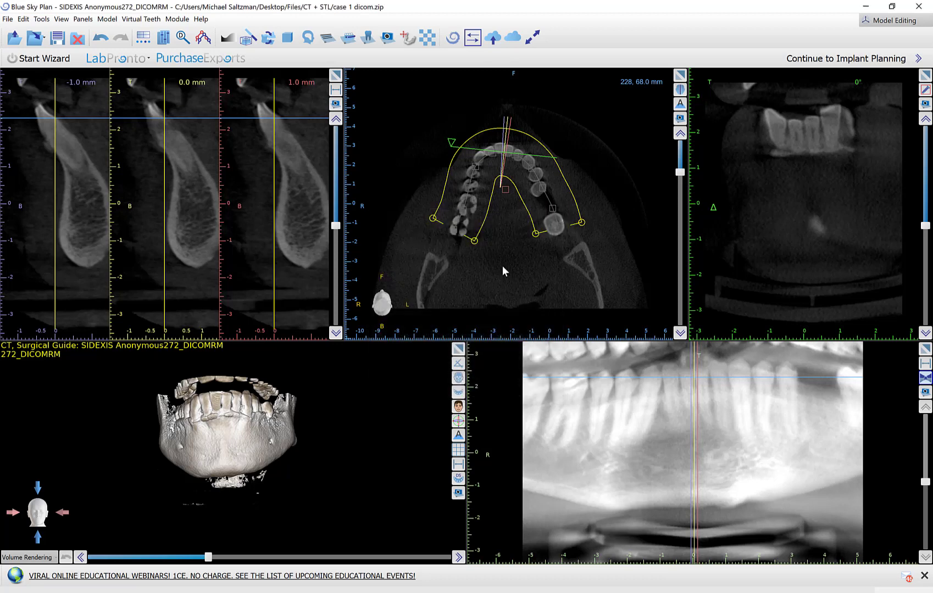
pyautogui.click(838, 64)
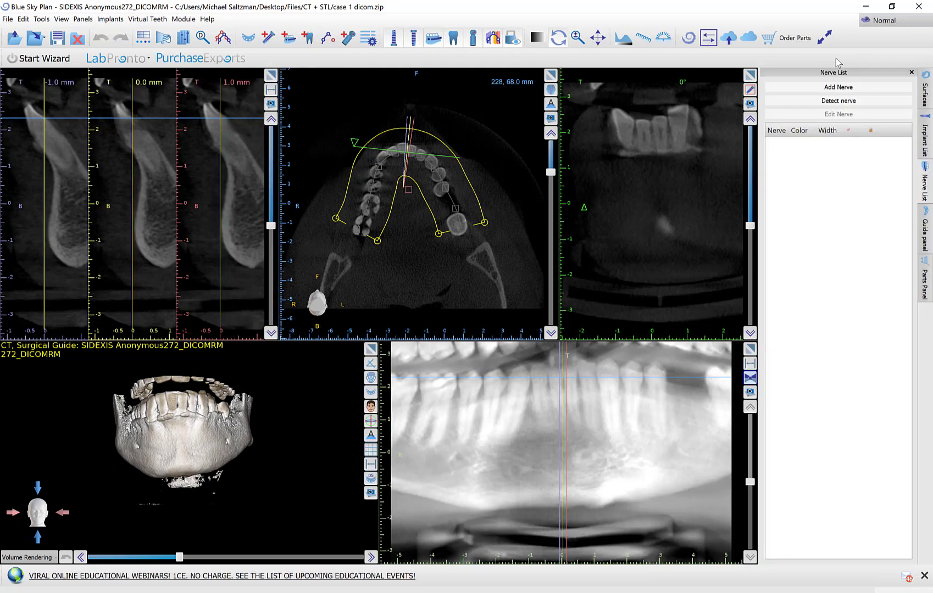
pyautogui.click(923, 141)
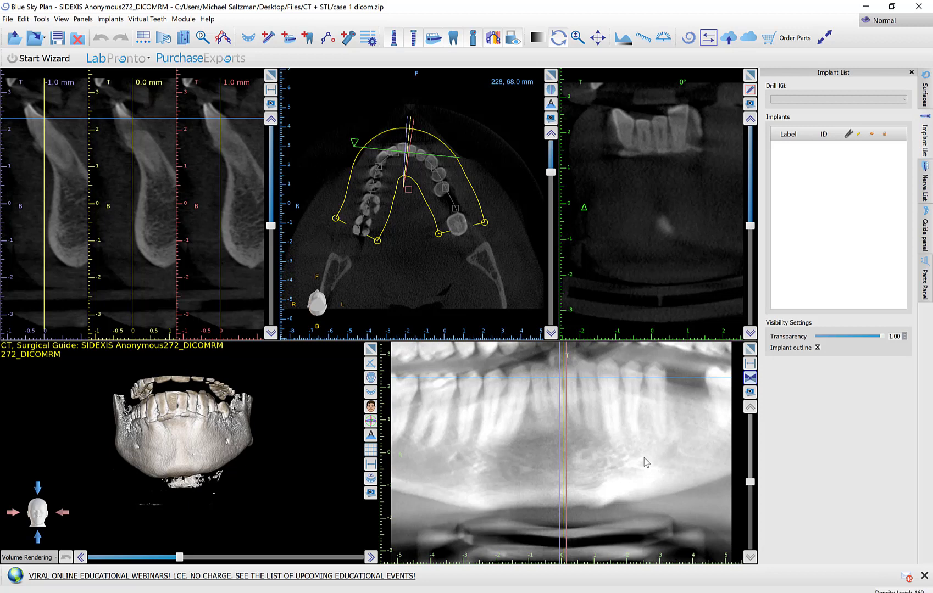
pyautogui.click(815, 101)
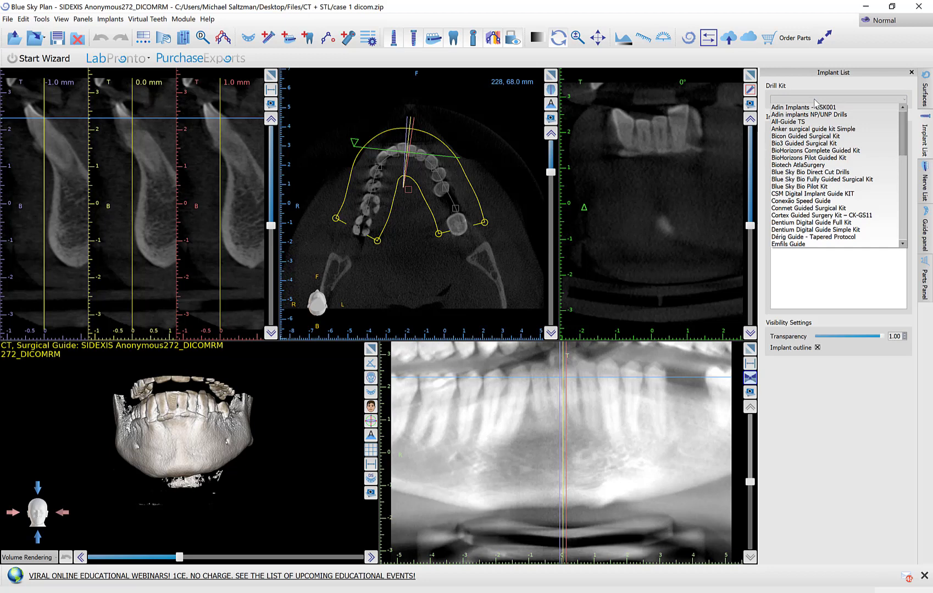
pyautogui.click(815, 102)
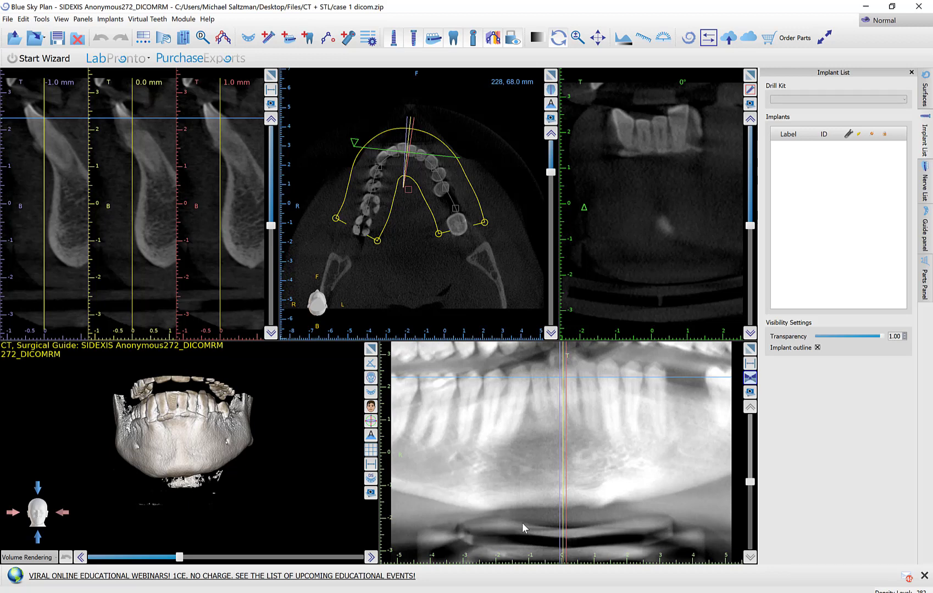
# Choose a mandible implant on the 4.00 platform, settling on IDH3509
pyautogui.click(272, 38)
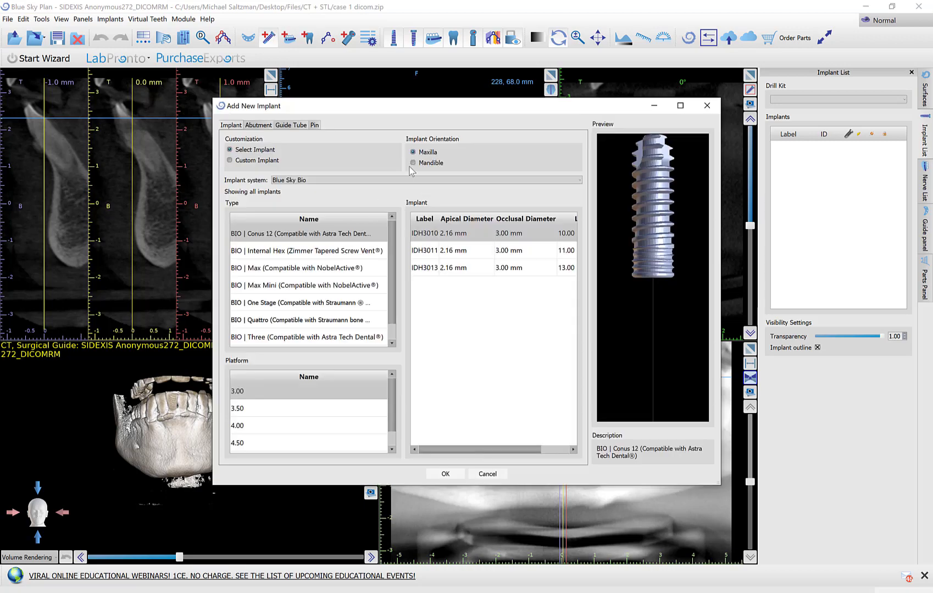
pyautogui.click(429, 165)
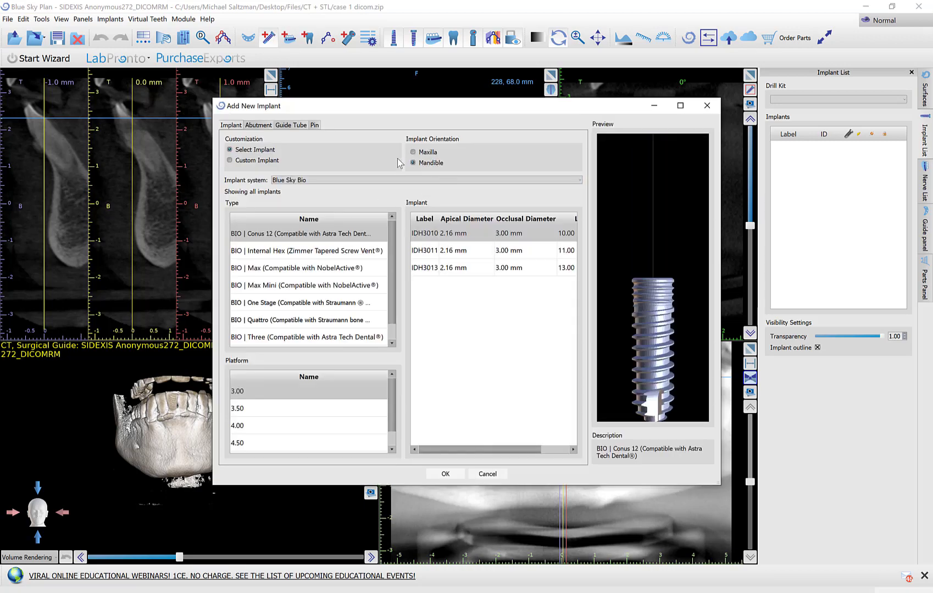
pyautogui.click(296, 427)
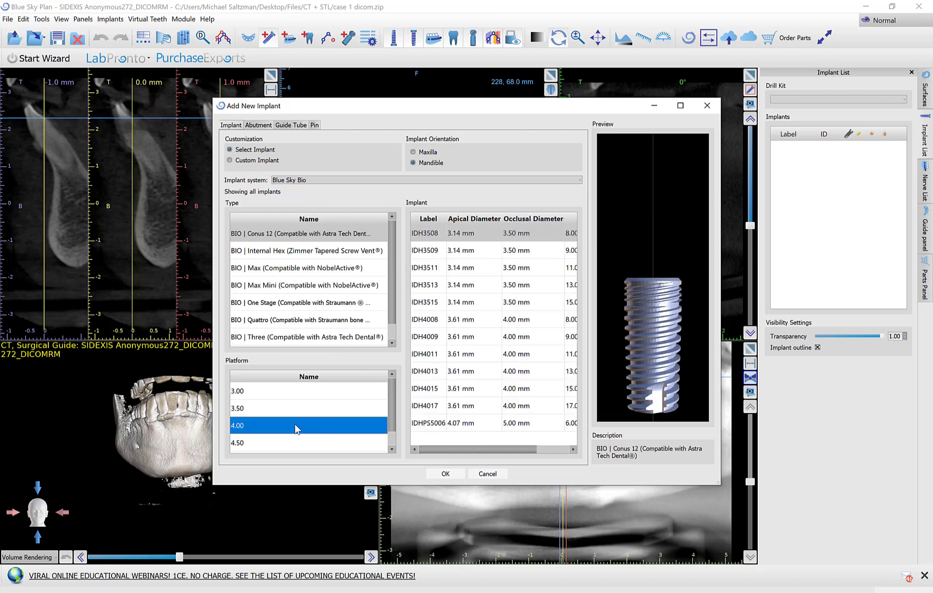
pyautogui.click(432, 269)
pyautogui.click(438, 252)
pyautogui.click(446, 474)
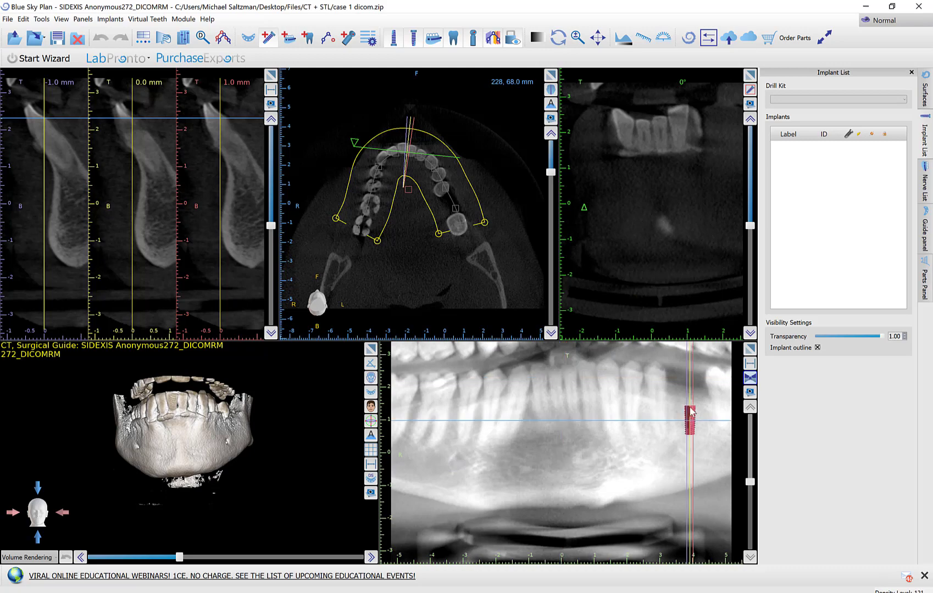
# Place the implant in the lower jaw and assign the Blue Sky Bio Direct Cut Drills kit
pyautogui.click(690, 419)
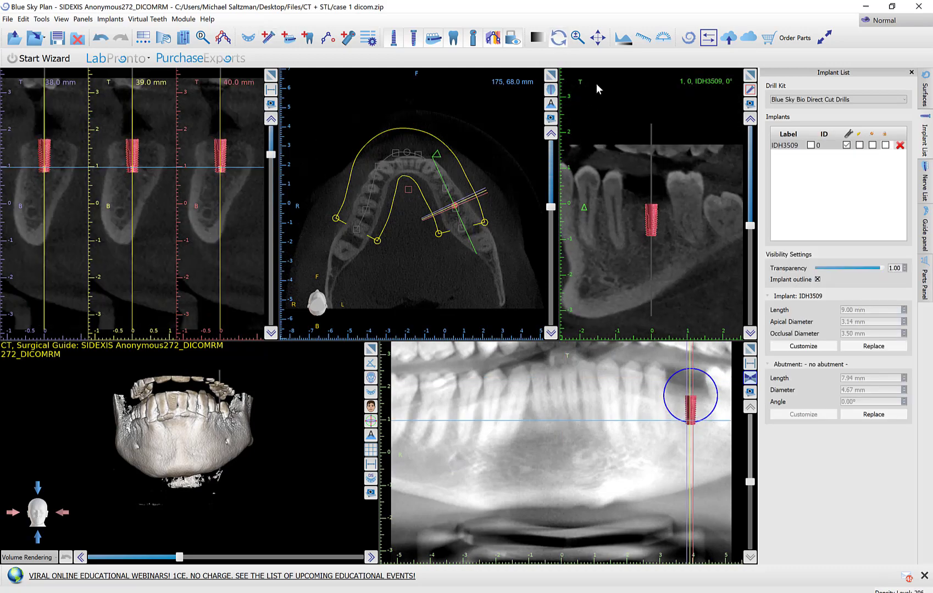
pyautogui.click(781, 101)
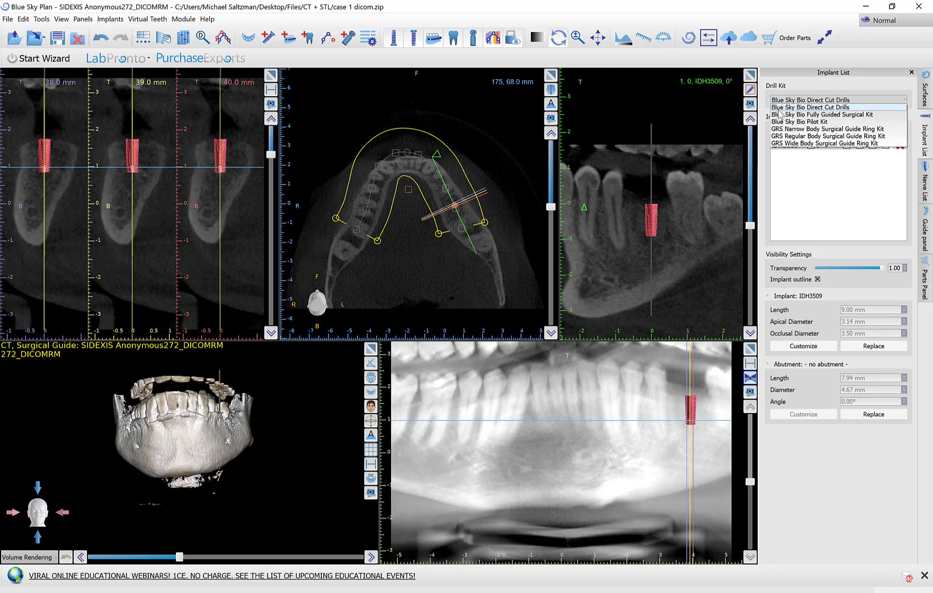
pyautogui.click(781, 107)
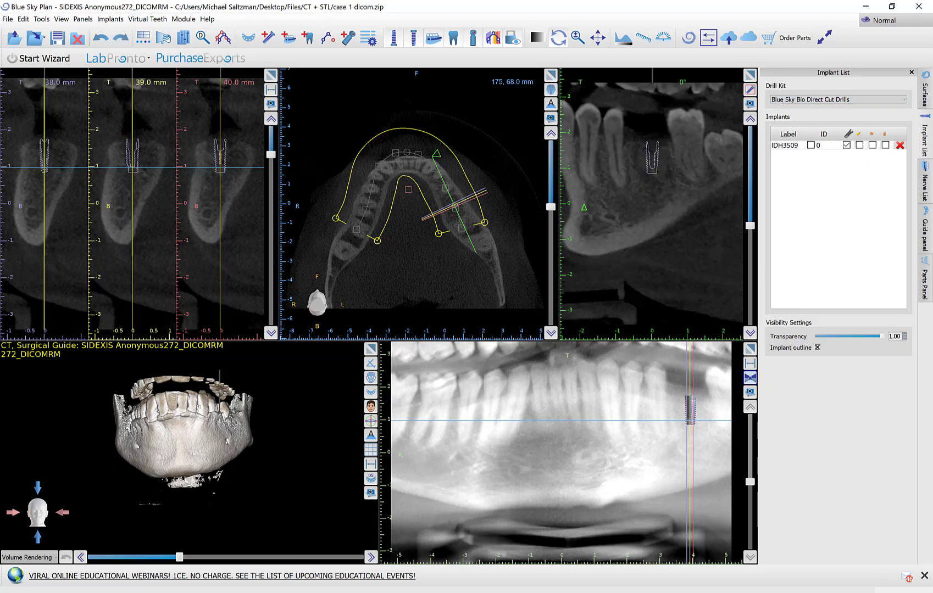
# Delete implant IDH3509 and browse the drill kit list without selecting a kit
pyautogui.click(900, 145)
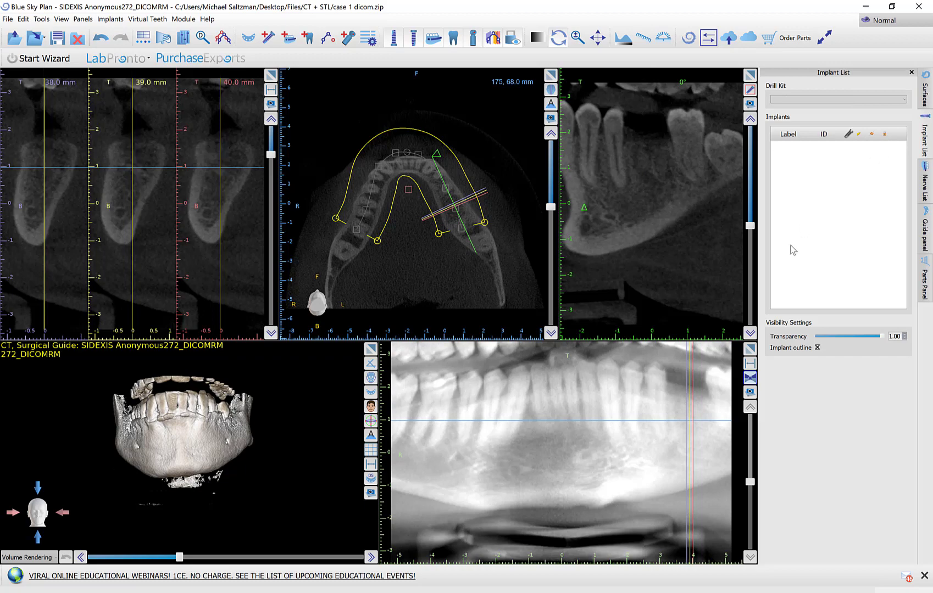
pyautogui.click(831, 100)
pyautogui.scroll(-5, 833, 148)
pyautogui.scroll(-2, 833, 148)
pyautogui.scroll(5, 834, 149)
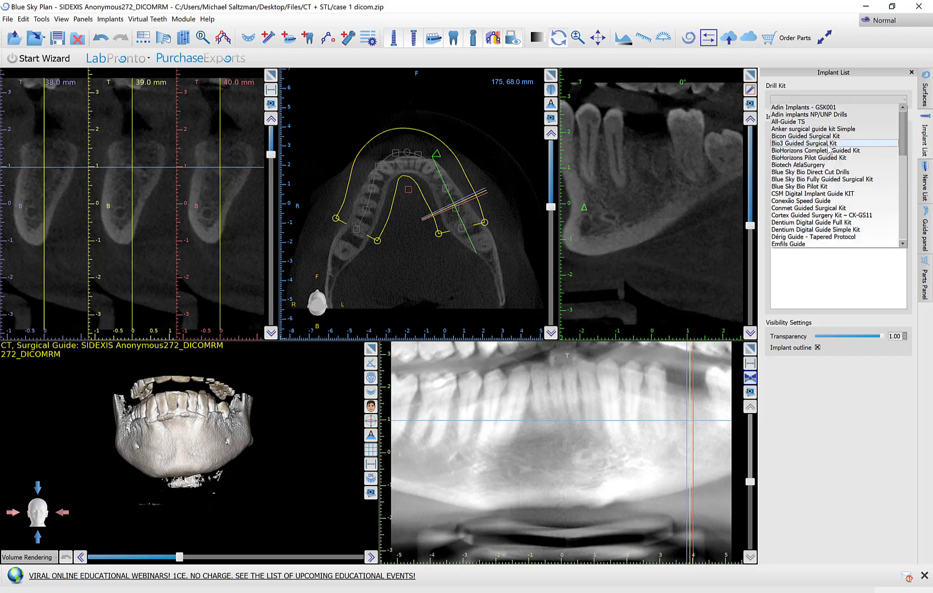
pyautogui.click(816, 96)
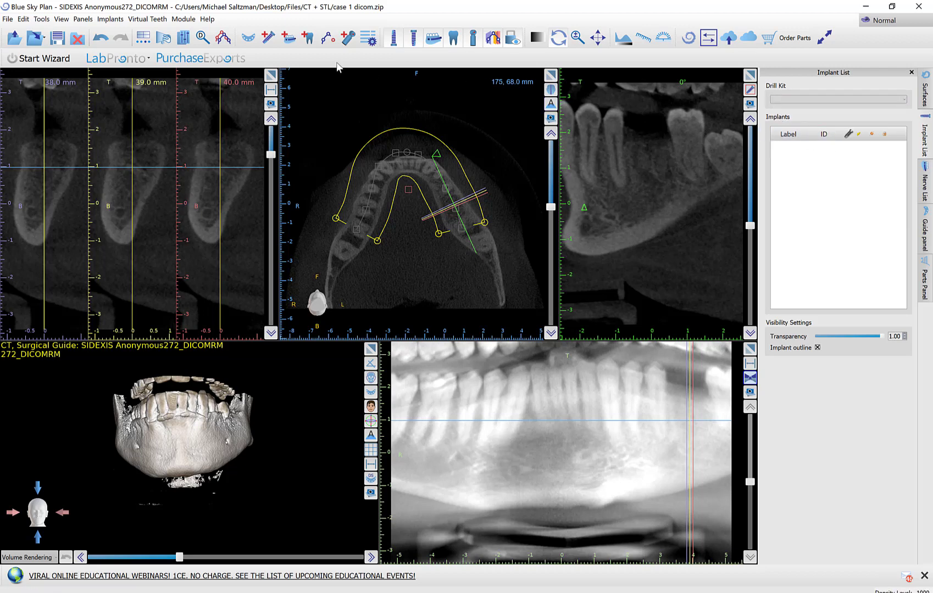
# In the Add Implant dialog, choose the Sterngold implant system with the MOR implant type
pyautogui.click(268, 37)
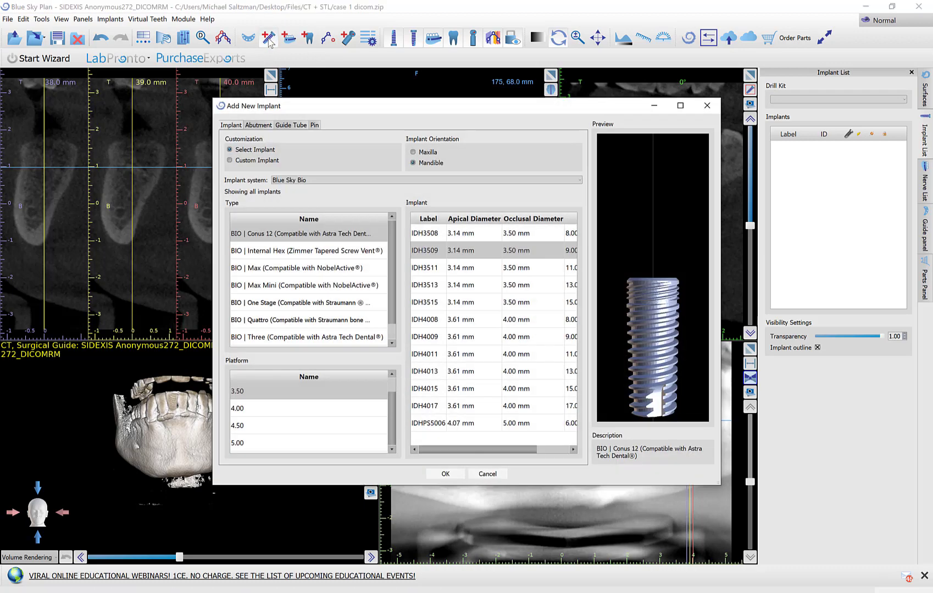
pyautogui.click(305, 182)
pyautogui.scroll(-5, 301, 231)
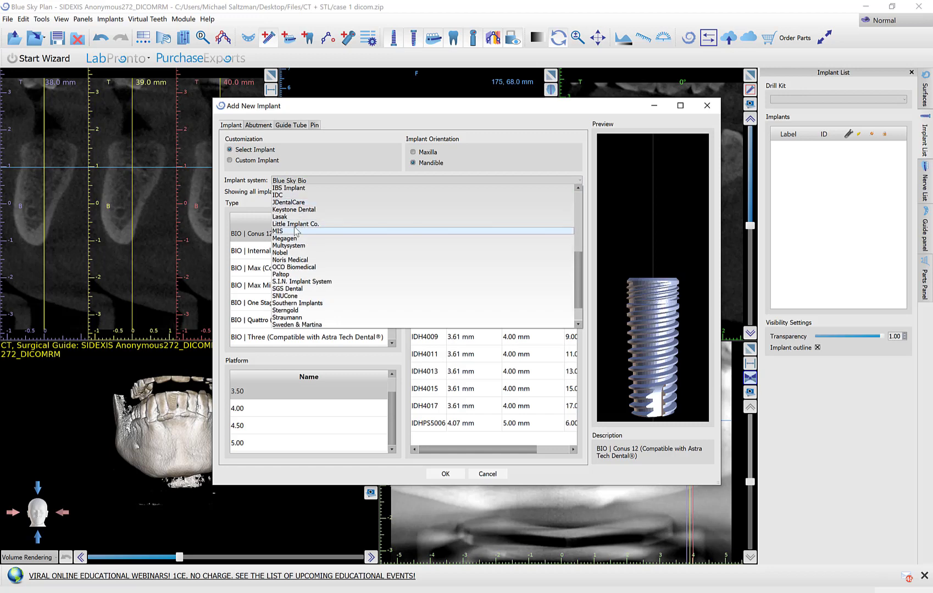
pyautogui.click(286, 310)
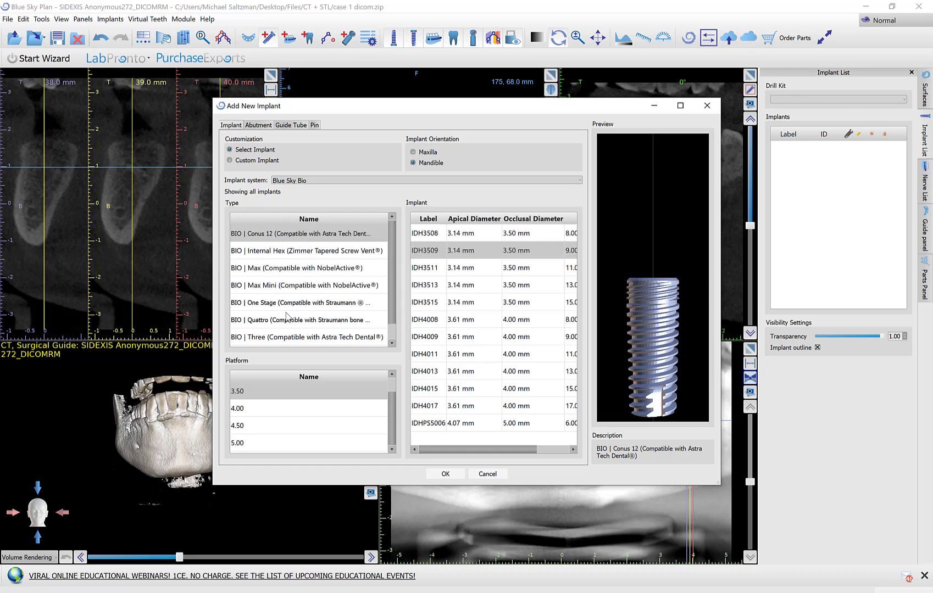
pyautogui.click(301, 272)
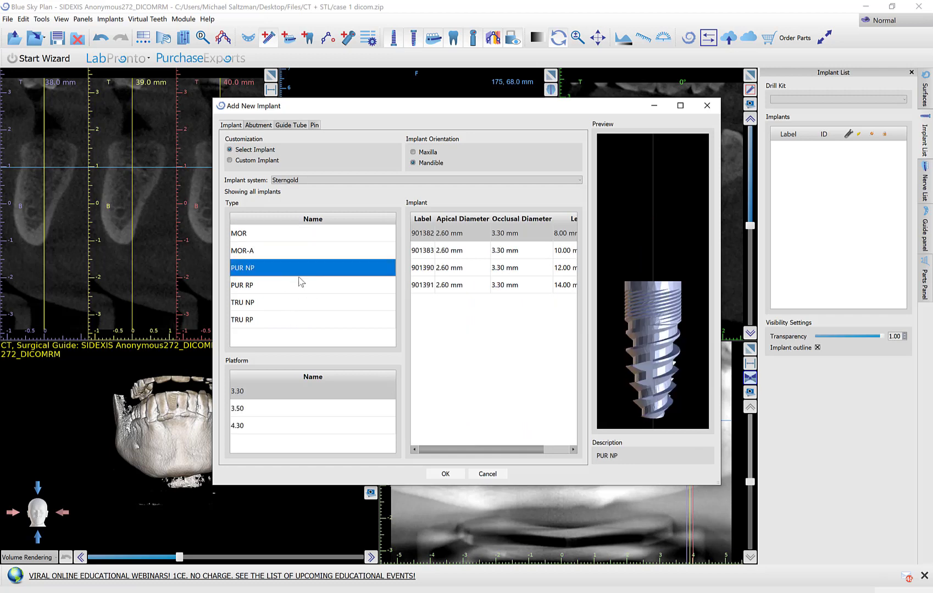
pyautogui.click(268, 409)
pyautogui.click(266, 391)
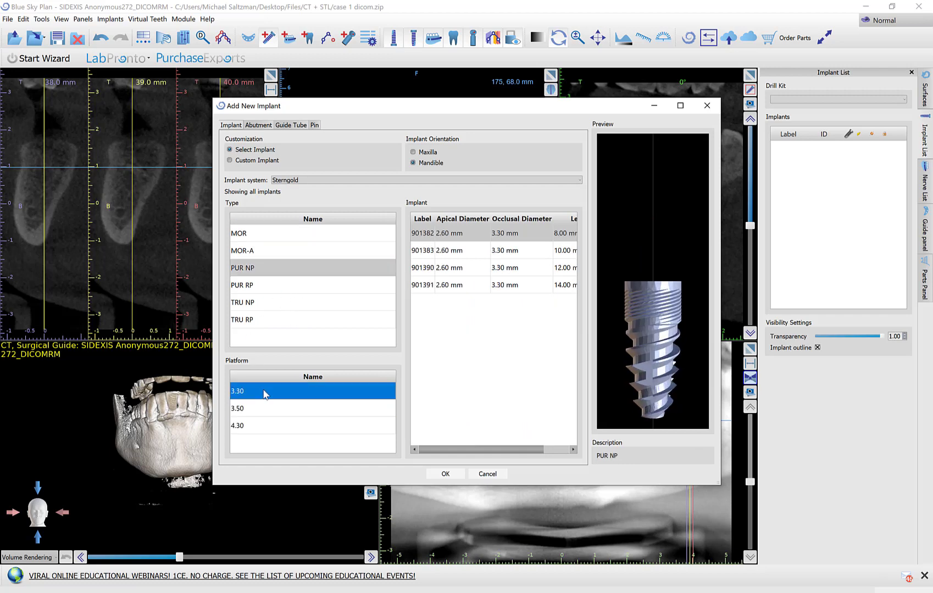
pyautogui.click(290, 255)
pyautogui.click(287, 235)
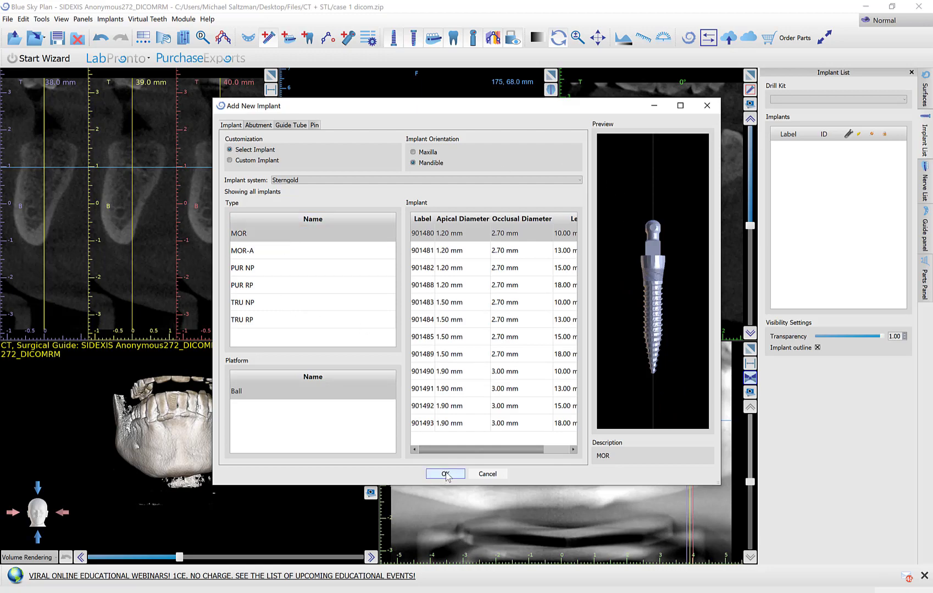
# Confirm Sterngold MOR implant 901480 and place it in the lower jaw on the panoramic view
pyautogui.click(445, 474)
pyautogui.click(684, 398)
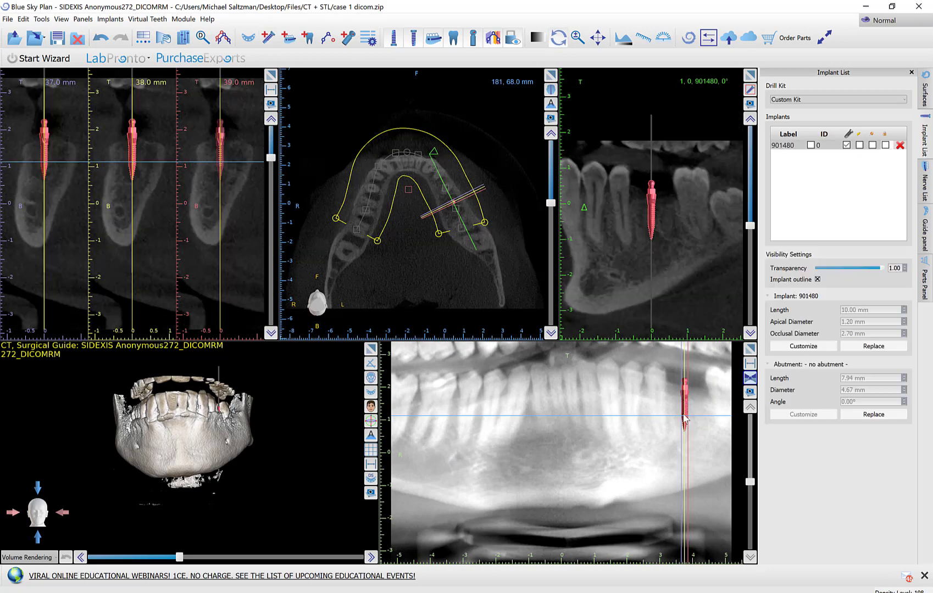
pyautogui.click(793, 100)
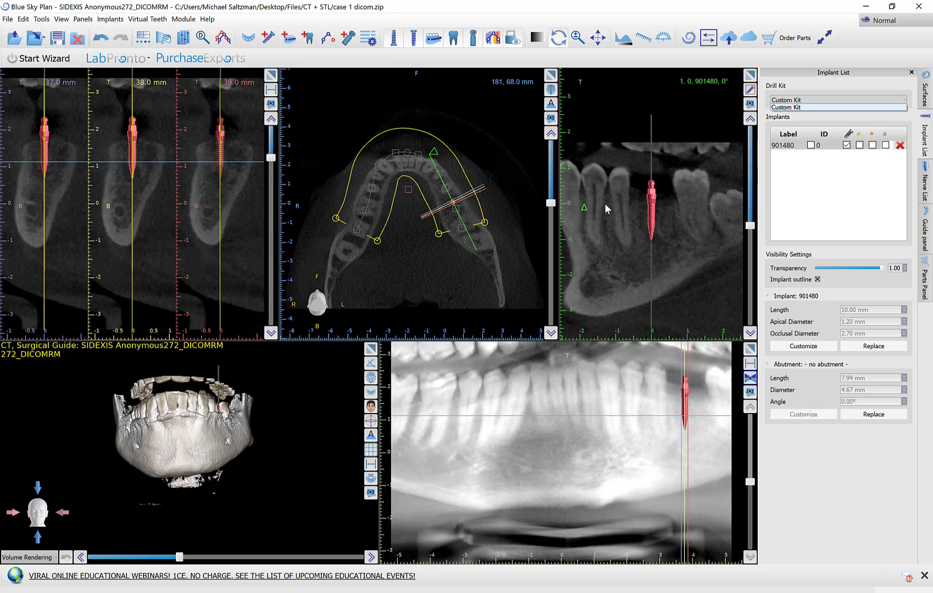
# Keep Custom Kit as the drill kit and switch the planning mode from Normal to Advanced
pyautogui.click(793, 108)
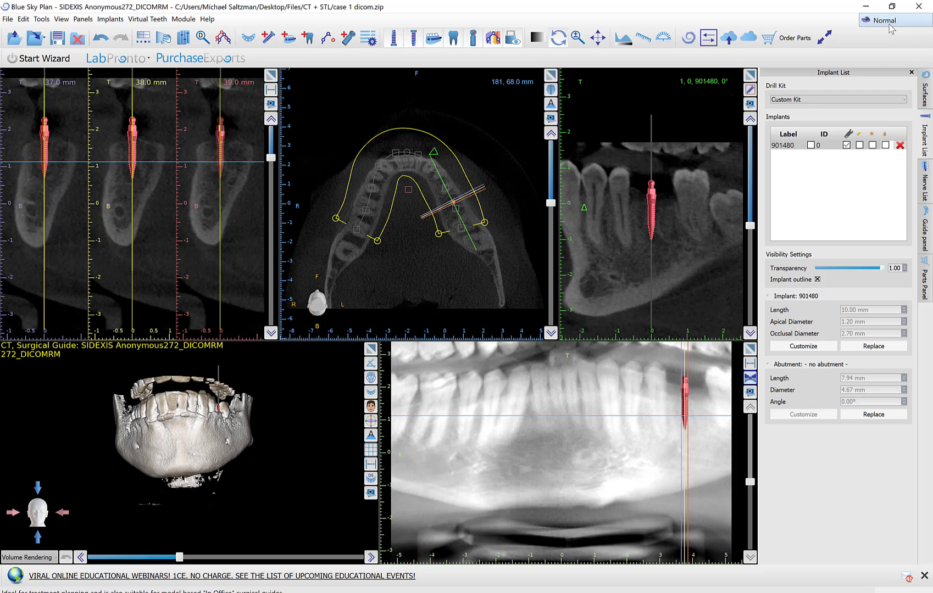
pyautogui.click(885, 20)
pyautogui.click(887, 88)
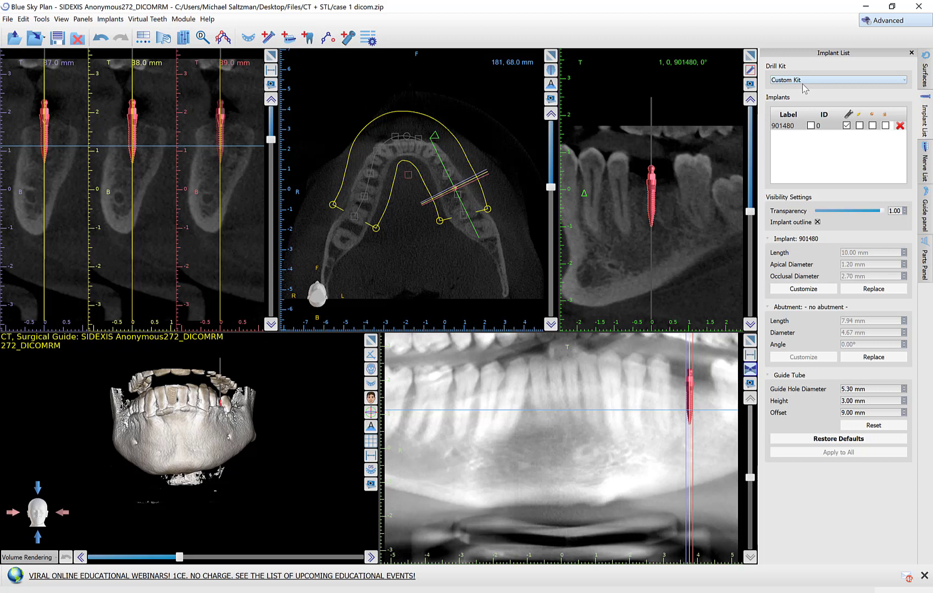
# Change implant 901480's guide hole diameter to 5.40 mm, then delete the implant
pyautogui.click(785, 127)
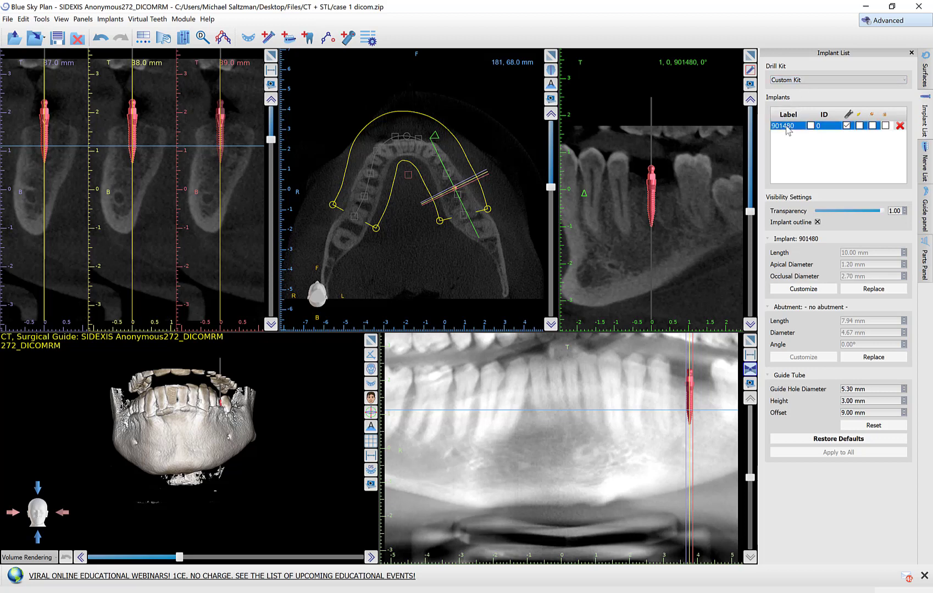
pyautogui.click(863, 390)
pyautogui.click(851, 390)
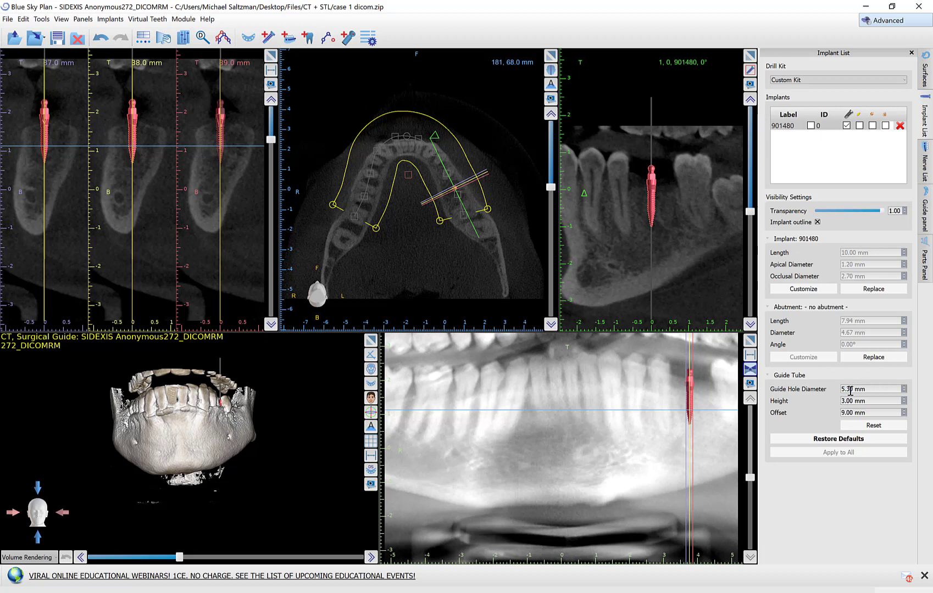
pyautogui.press('BackSpace')
pyautogui.write('4')
pyautogui.click(653, 206)
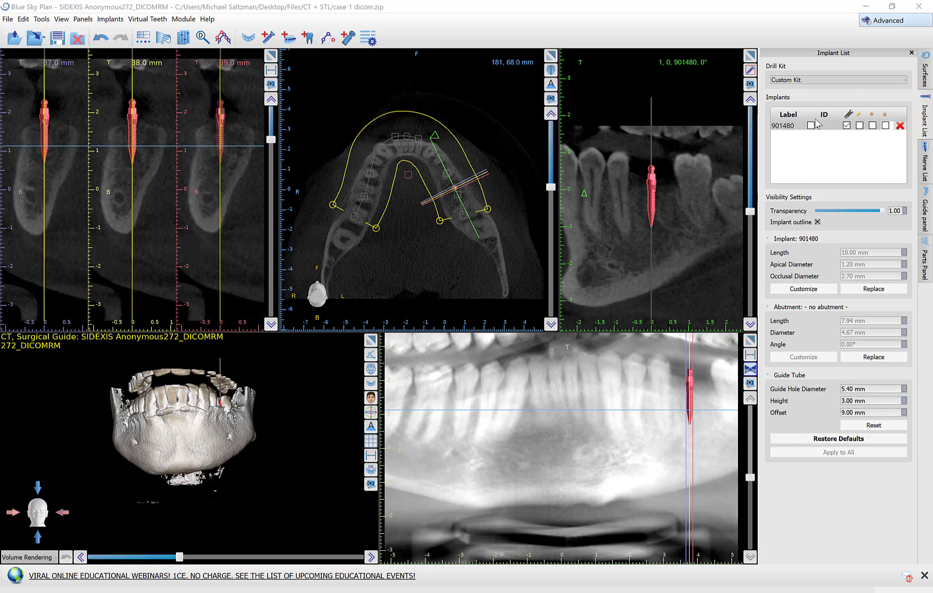
pyautogui.click(900, 127)
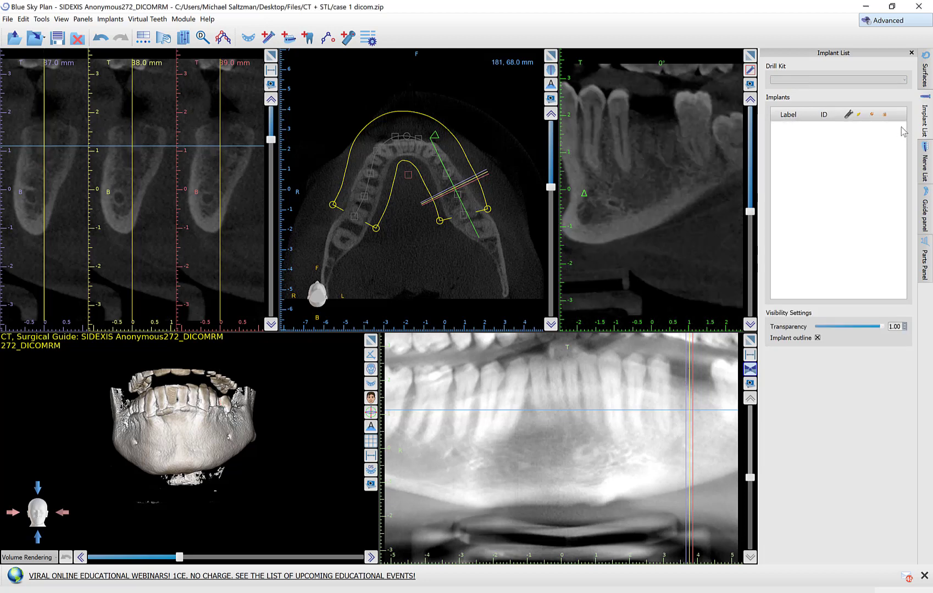
# Re-add Sterngold MOR implant 901480 and place it in the lower jaw on the panoramic view
pyautogui.click(268, 38)
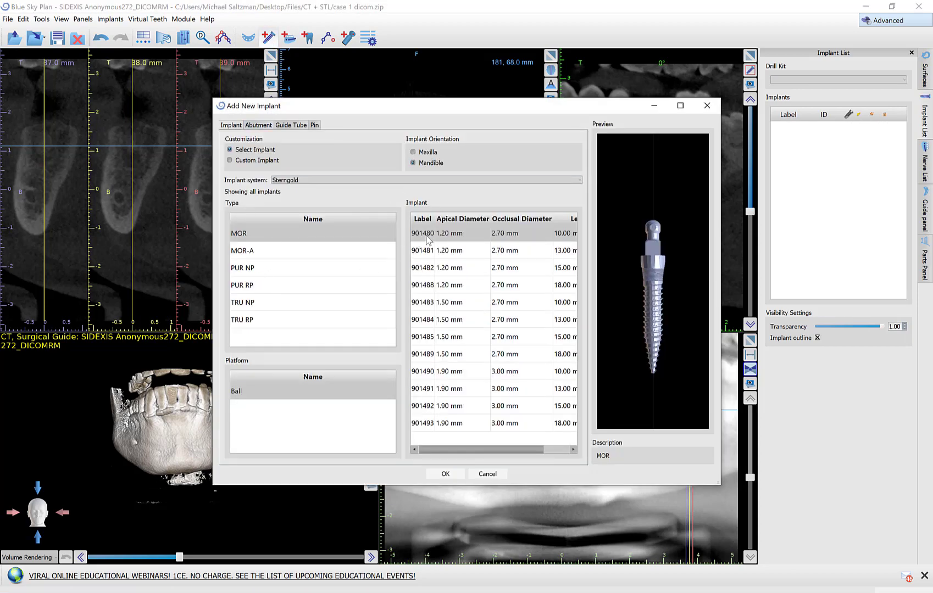
pyautogui.click(445, 474)
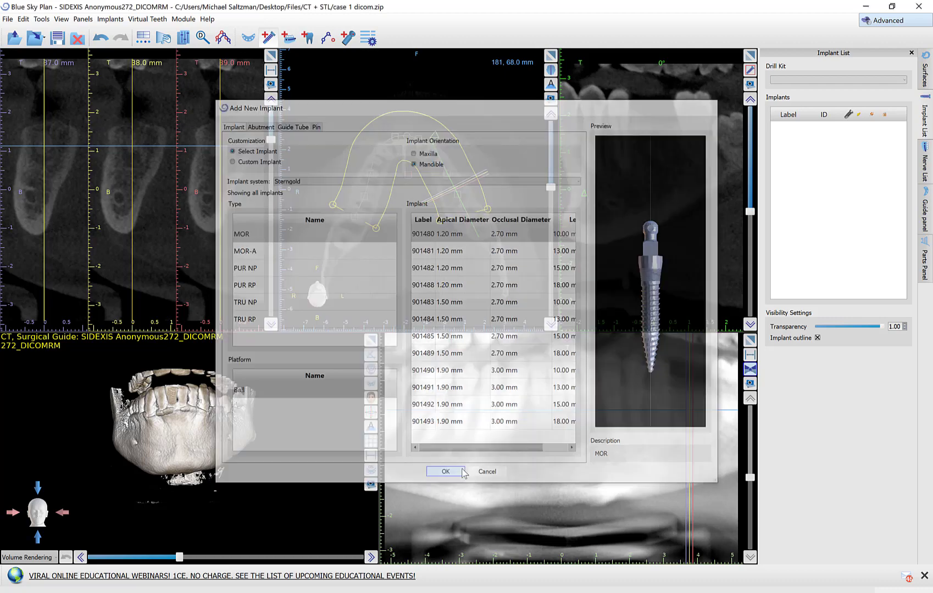
pyautogui.click(697, 385)
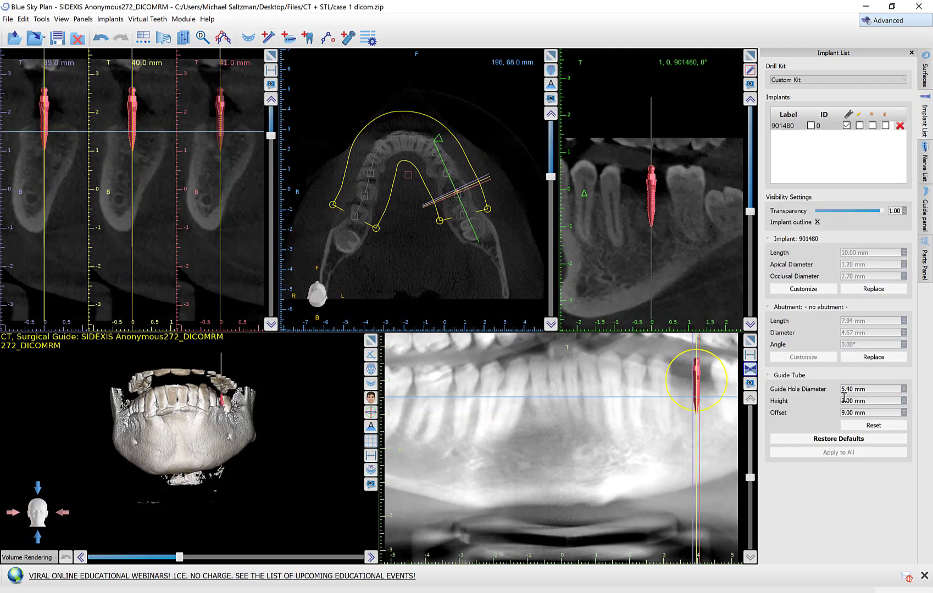
pyautogui.click(495, 490)
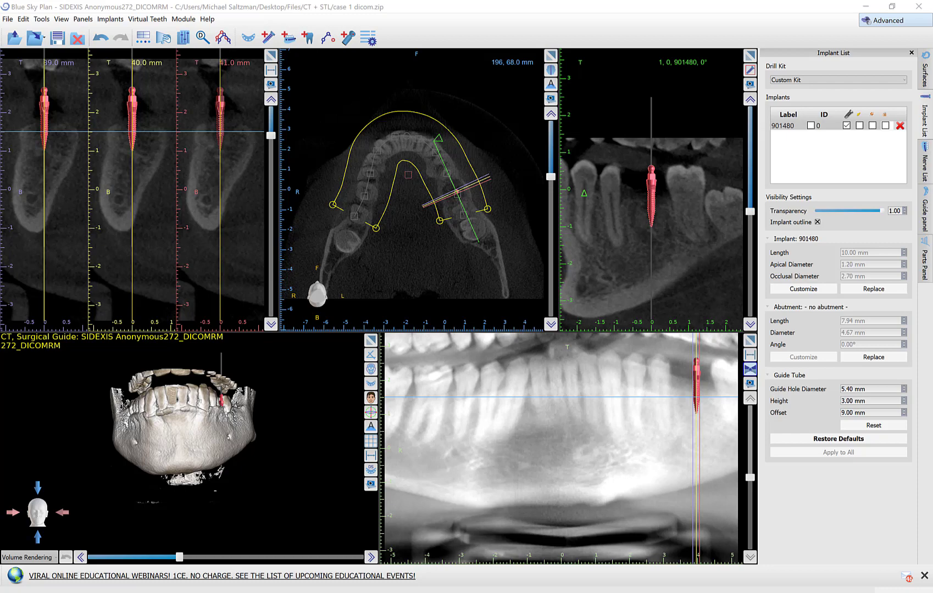
pyautogui.click(268, 39)
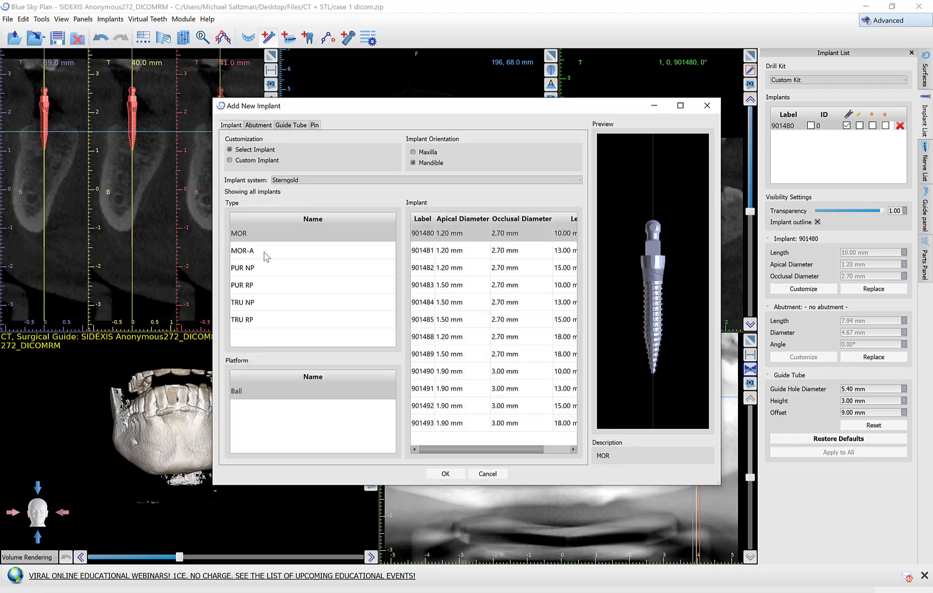
pyautogui.click(486, 475)
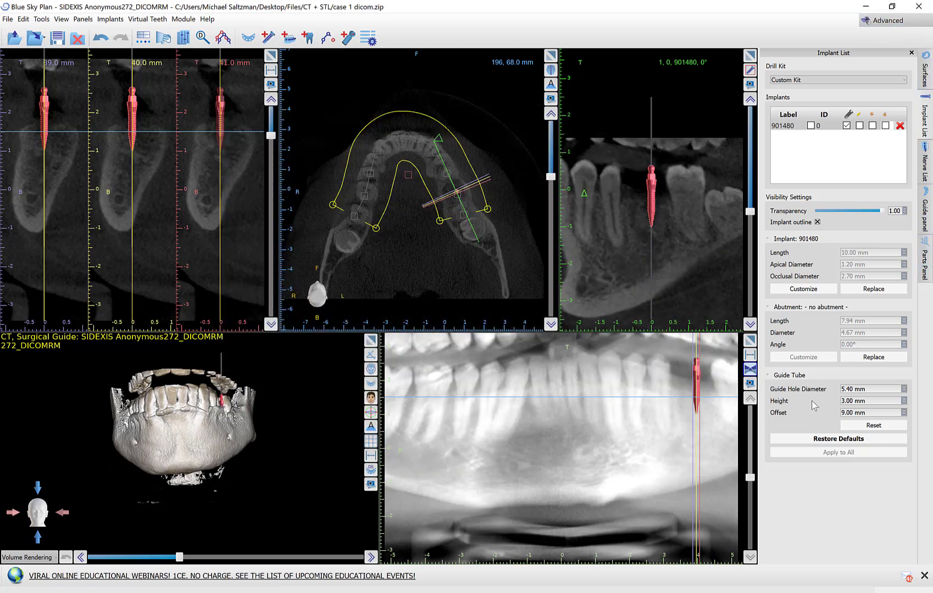